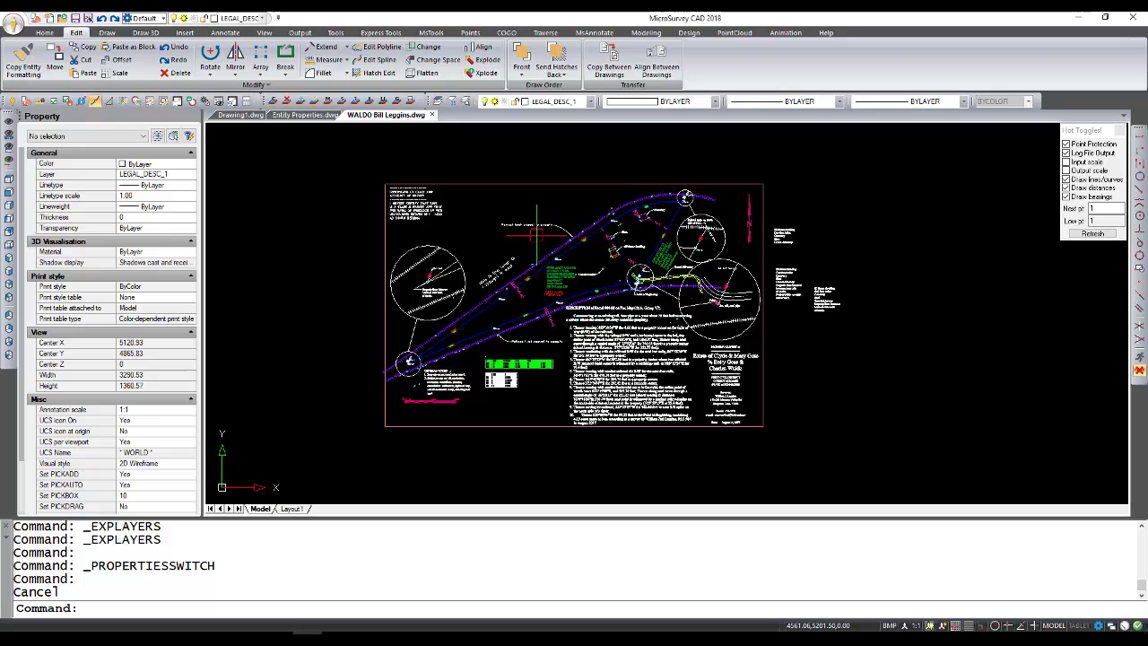
Step: Move the straight blue boundary line beside the railroad track to the BOUNDARY3 layer
{"action": "scroll", "coordinate": [502, 244], "scroll_direction": "up", "scroll_amount": 3}
{"action": "scroll", "coordinate": [494, 243], "scroll_direction": "up", "scroll_amount": 3}
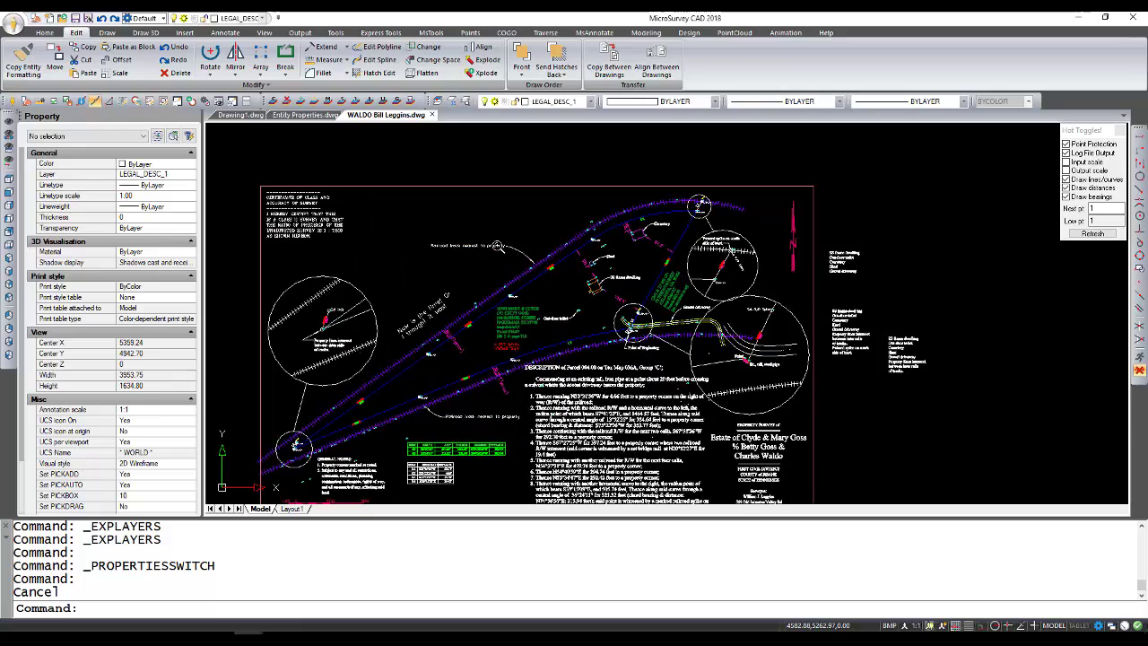
{"action": "left_click", "coordinate": [548, 306]}
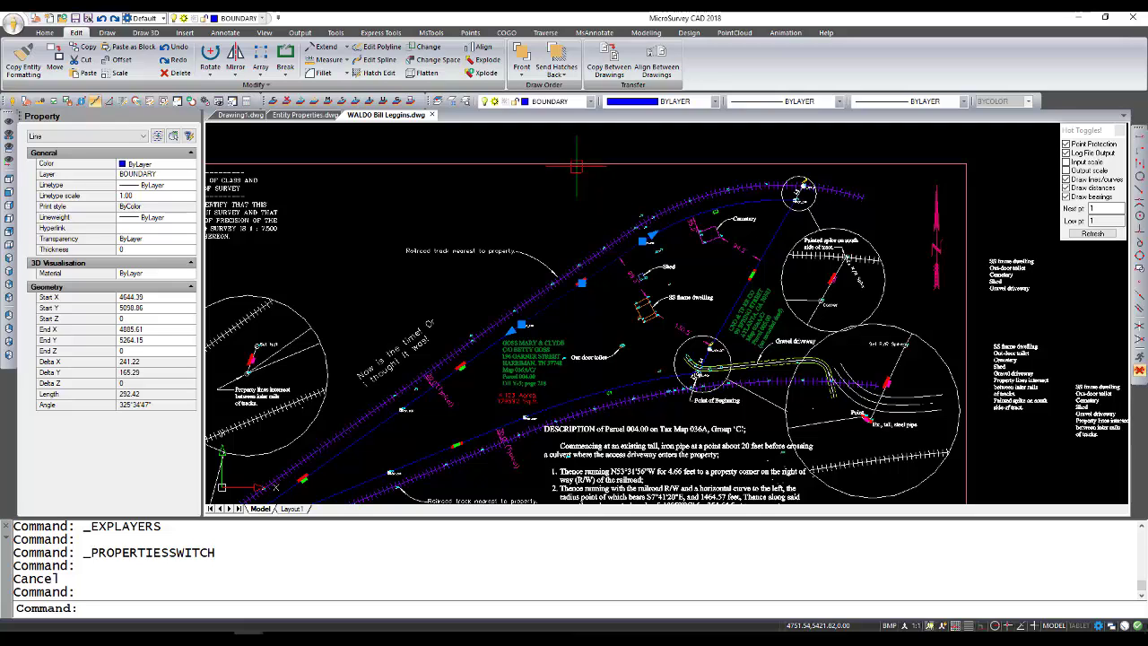
{"action": "left_click", "coordinate": [590, 101]}
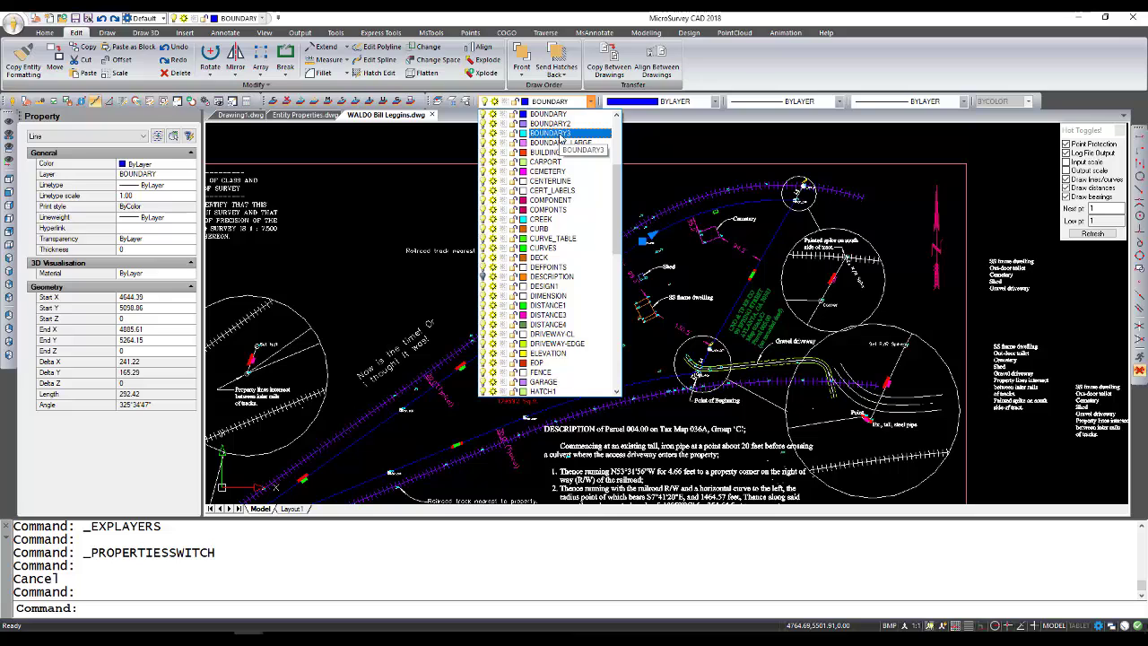
{"action": "left_click", "coordinate": [560, 135]}
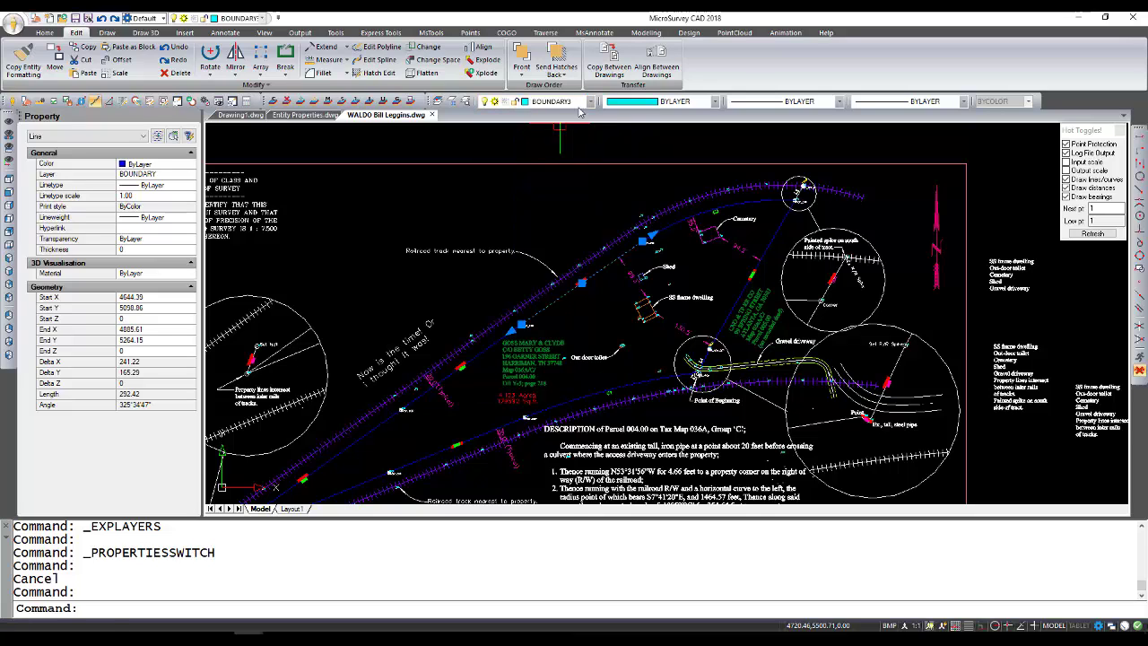
Step: Return the selected boundary line to the BOUNDARY layer and clear the selection
{"action": "left_click", "coordinate": [590, 102]}
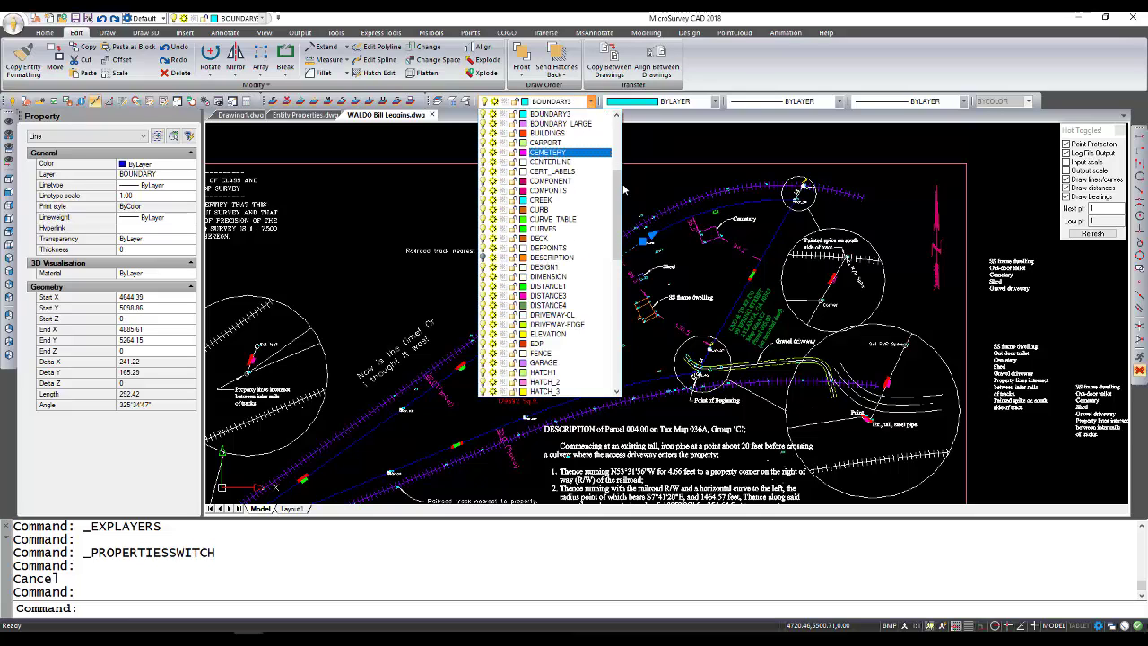
{"action": "scroll", "coordinate": [616, 175], "scroll_direction": "up", "scroll_amount": 2}
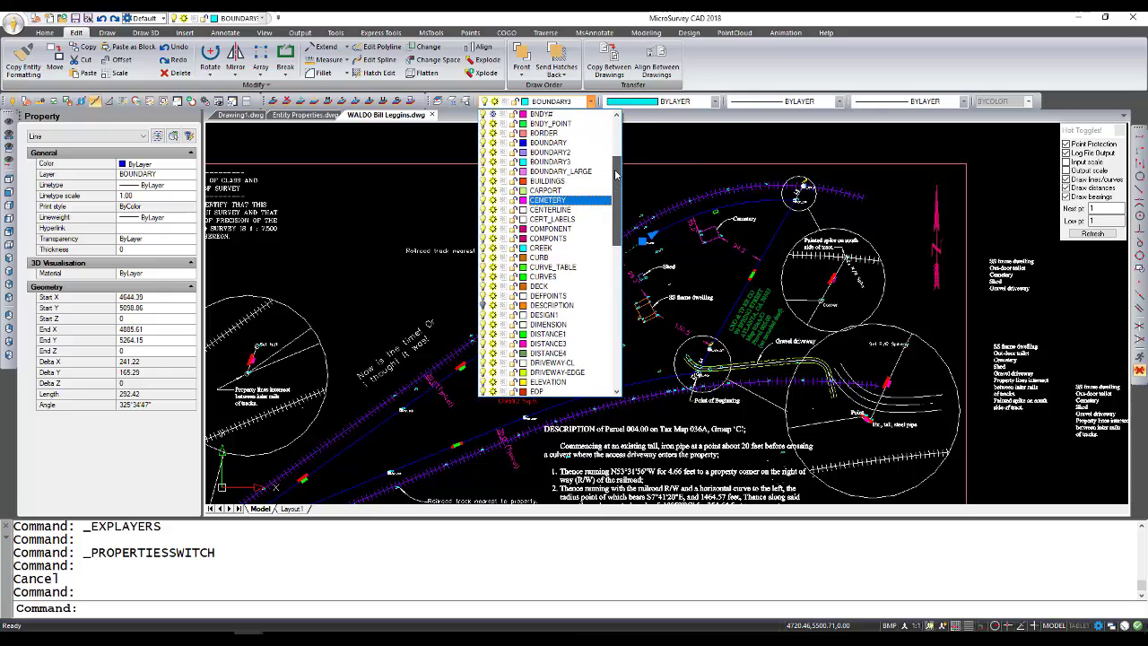
{"action": "left_click", "coordinate": [551, 143]}
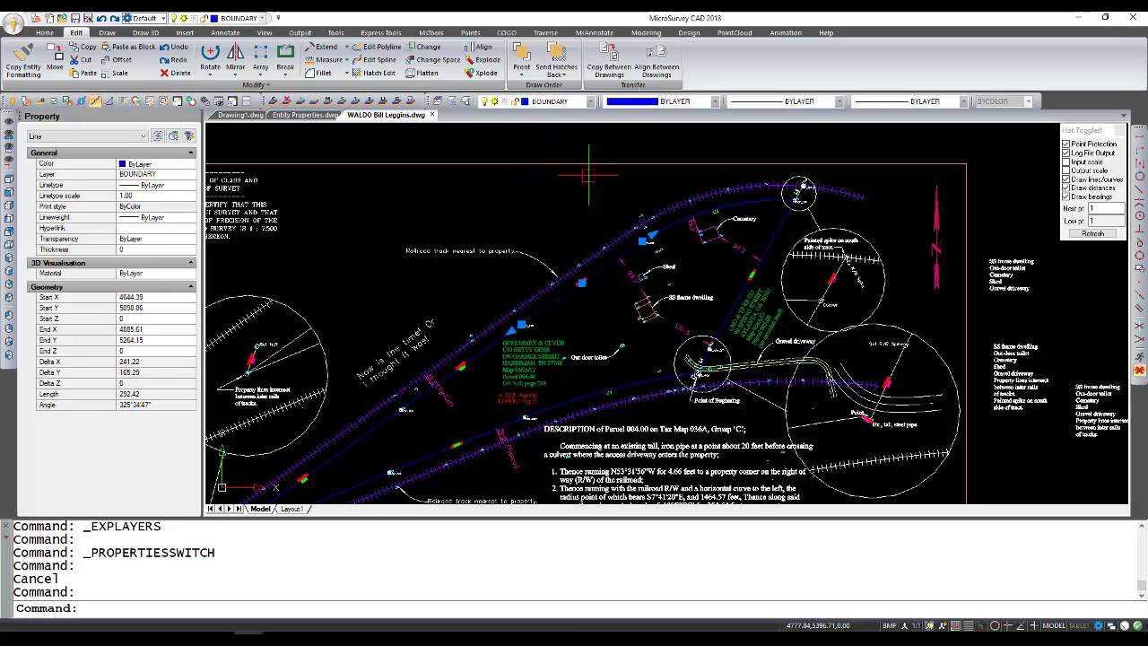
{"action": "key", "text": "Escape"}
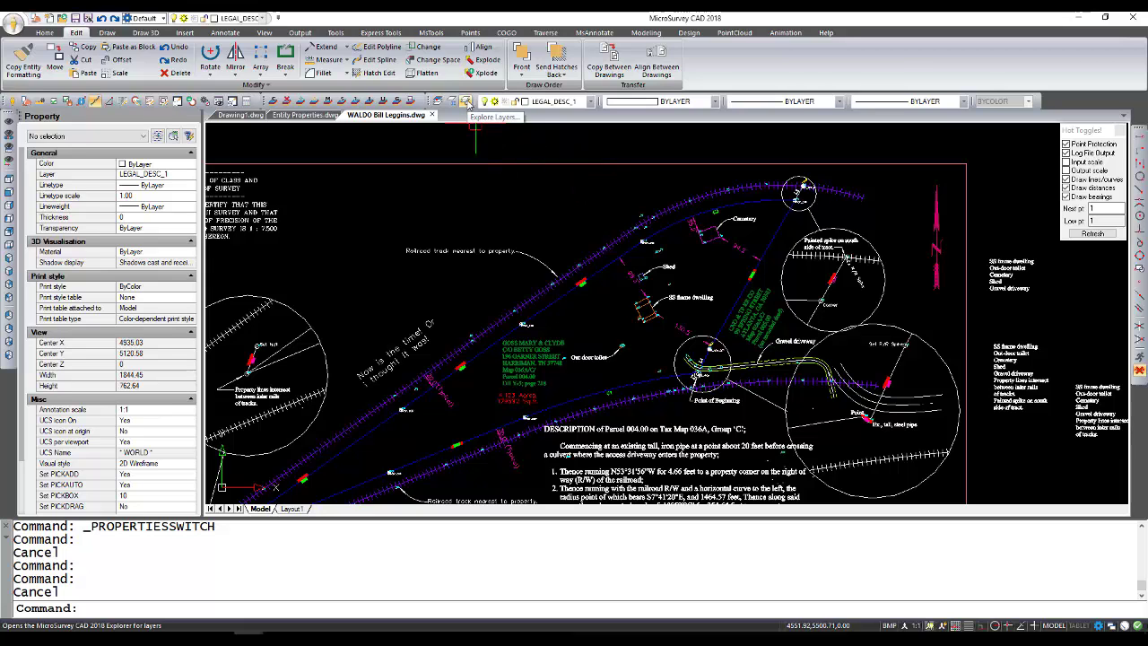
Step: Open the layer explorer, view the current drawing's item type summary, and return to its layer list
{"action": "left_click", "coordinate": [467, 102]}
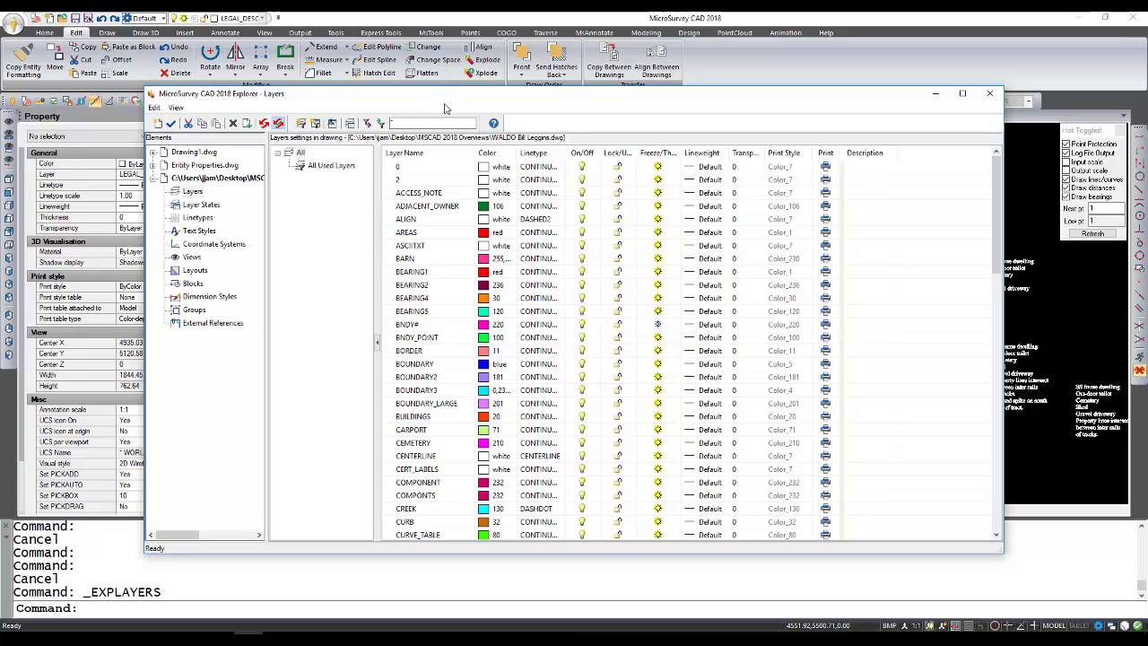
{"action": "left_click", "coordinate": [202, 179]}
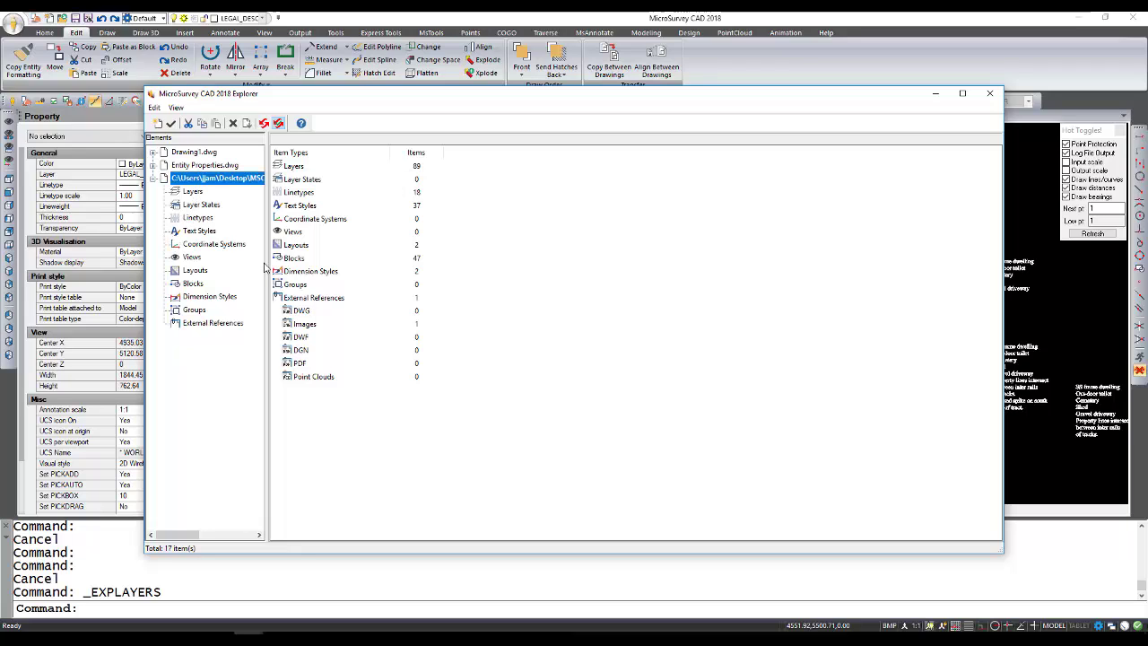
{"action": "left_click", "coordinate": [195, 193]}
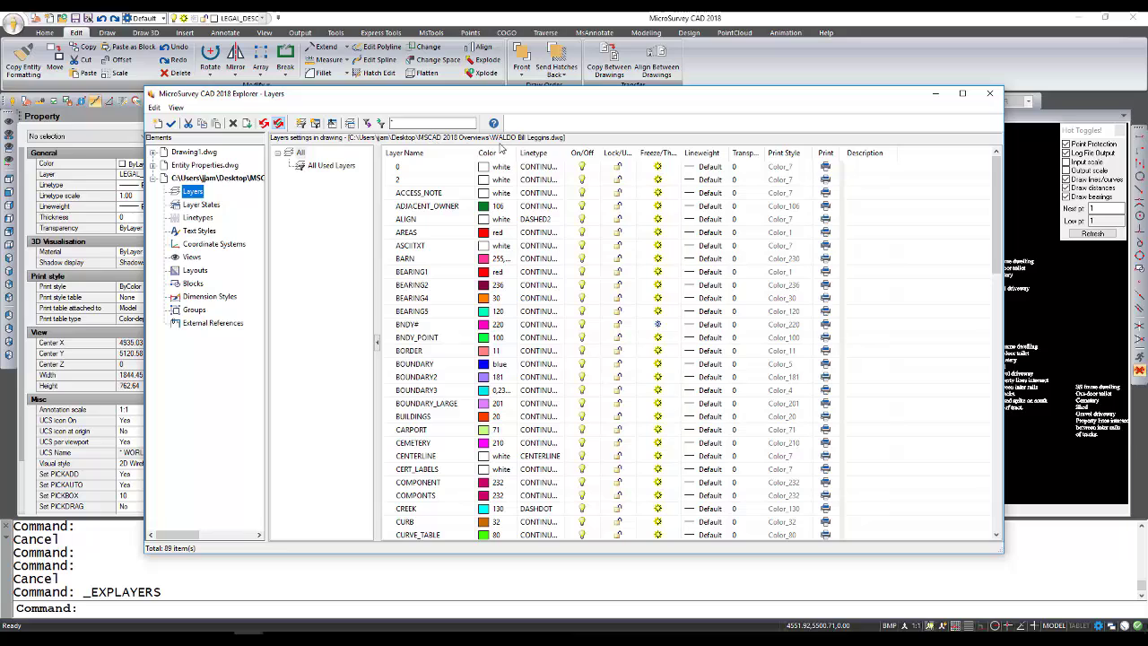
Step: Sort the layer list by on/off state, lock state and layer name, ending in ascending name order
{"action": "left_click", "coordinate": [585, 154]}
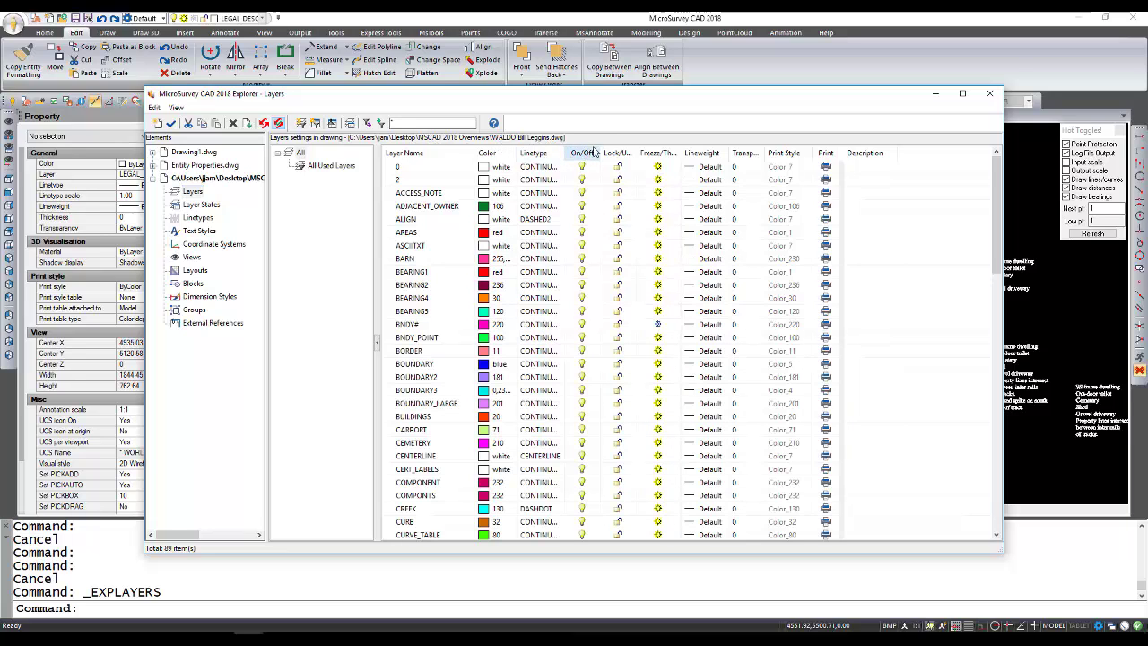
{"action": "left_click", "coordinate": [617, 154]}
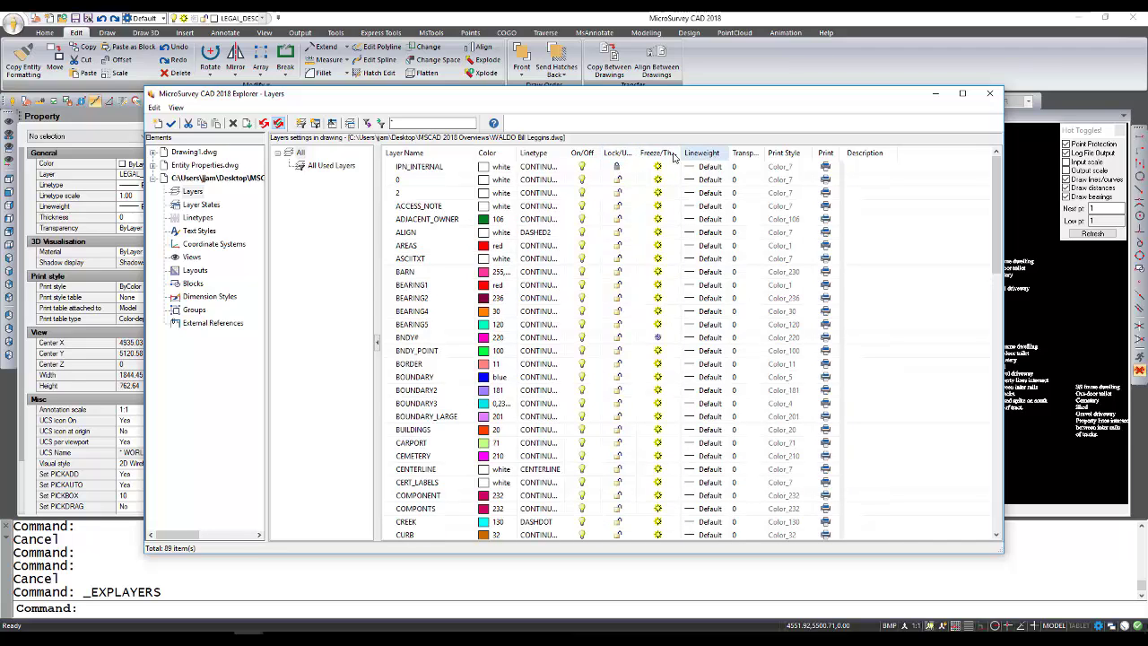
{"action": "left_click", "coordinate": [426, 154]}
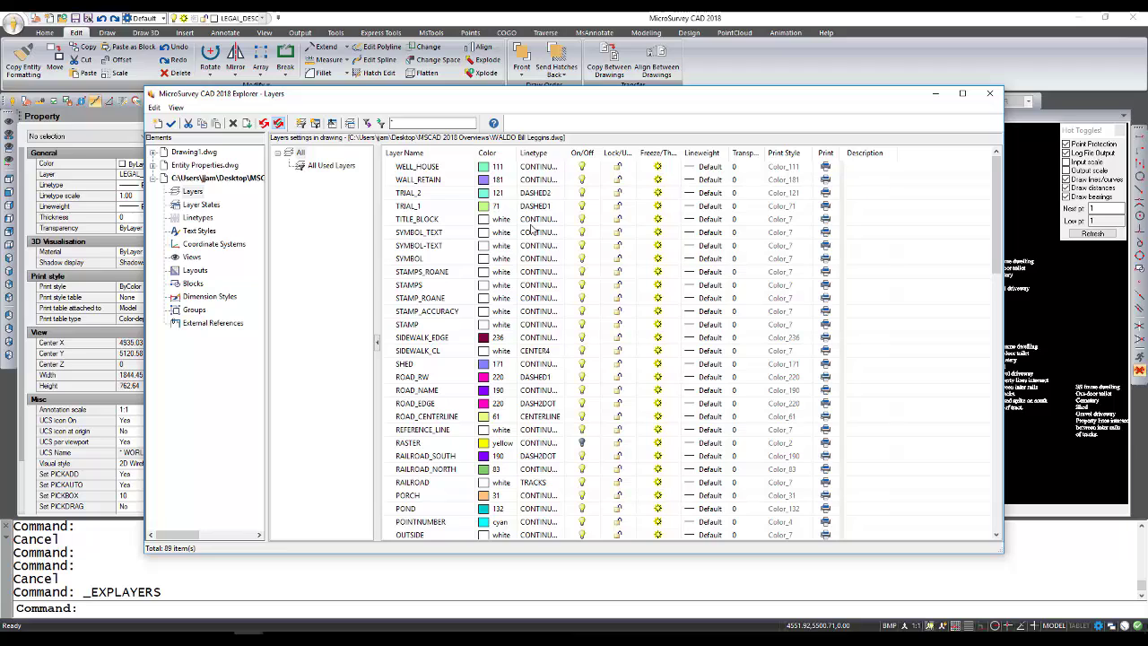
{"action": "left_click", "coordinate": [427, 155]}
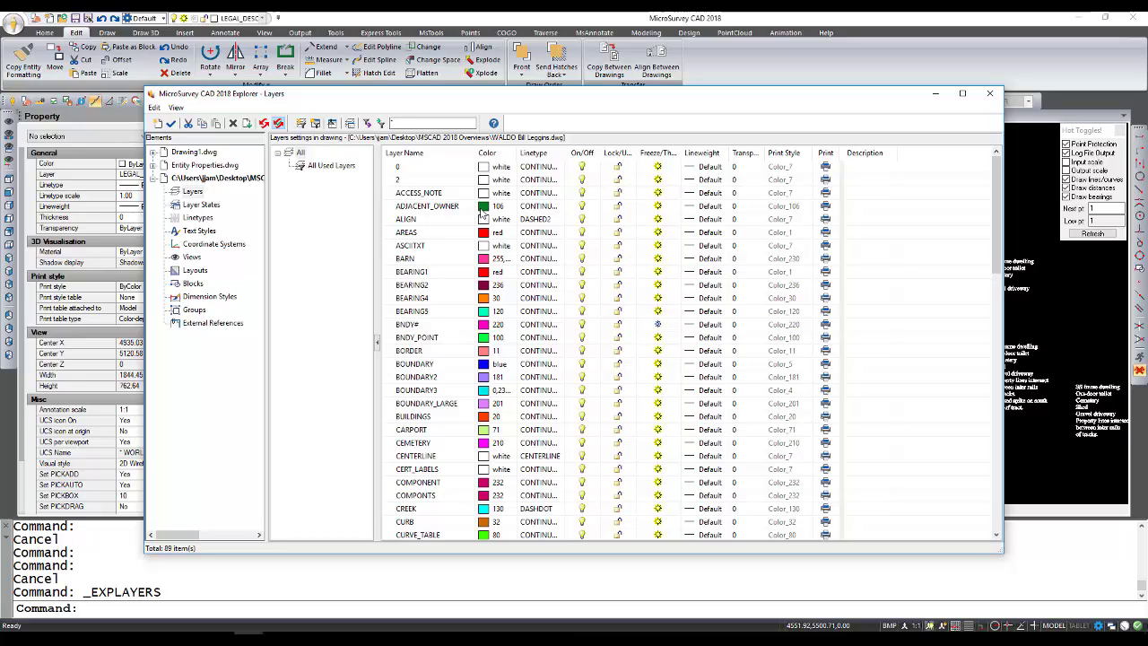
Step: Review the current drawing's layer states, linetypes, text styles, coordinate systems, views and layouts
{"action": "left_click", "coordinate": [191, 206]}
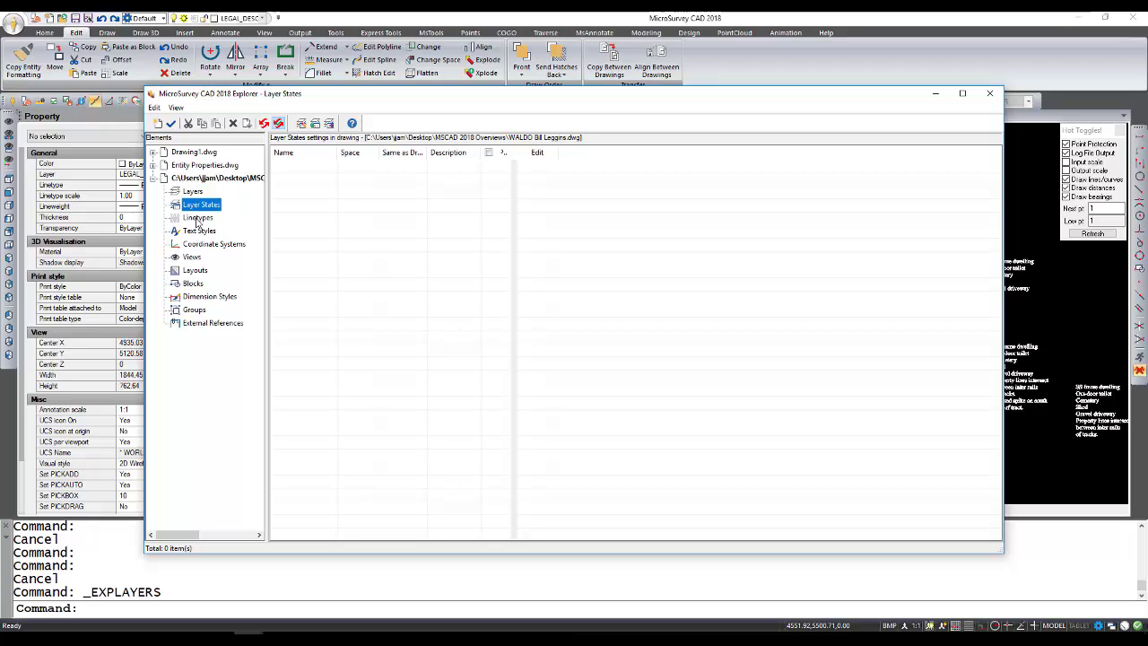
{"action": "left_click", "coordinate": [196, 220]}
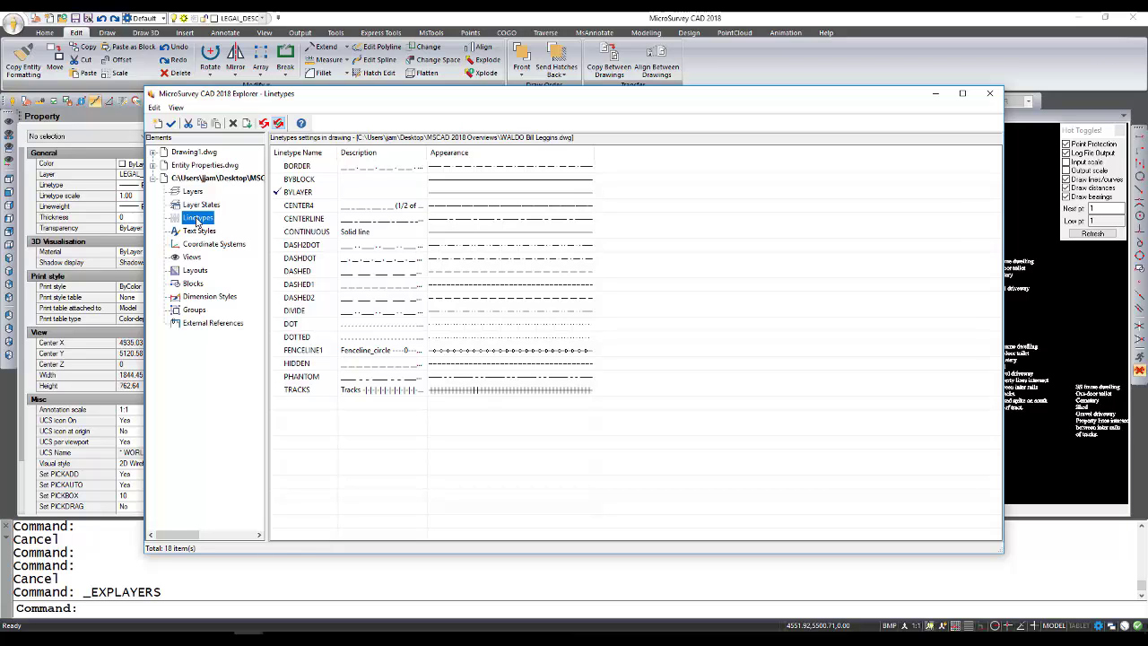
{"action": "left_click", "coordinate": [195, 231]}
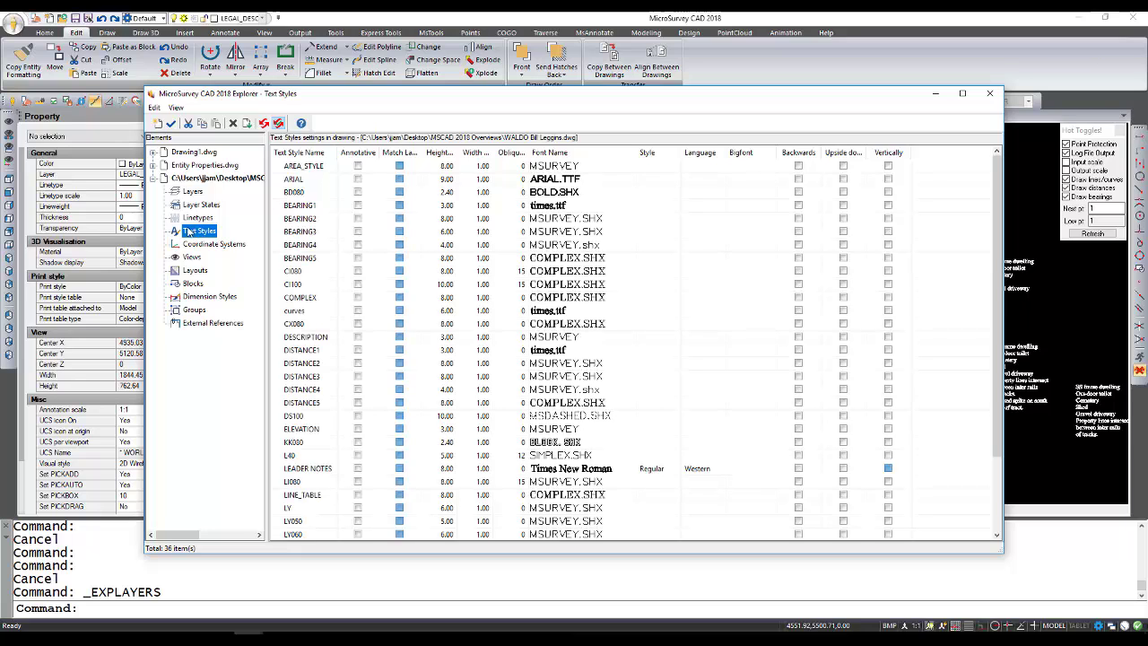
{"action": "left_click", "coordinate": [197, 245]}
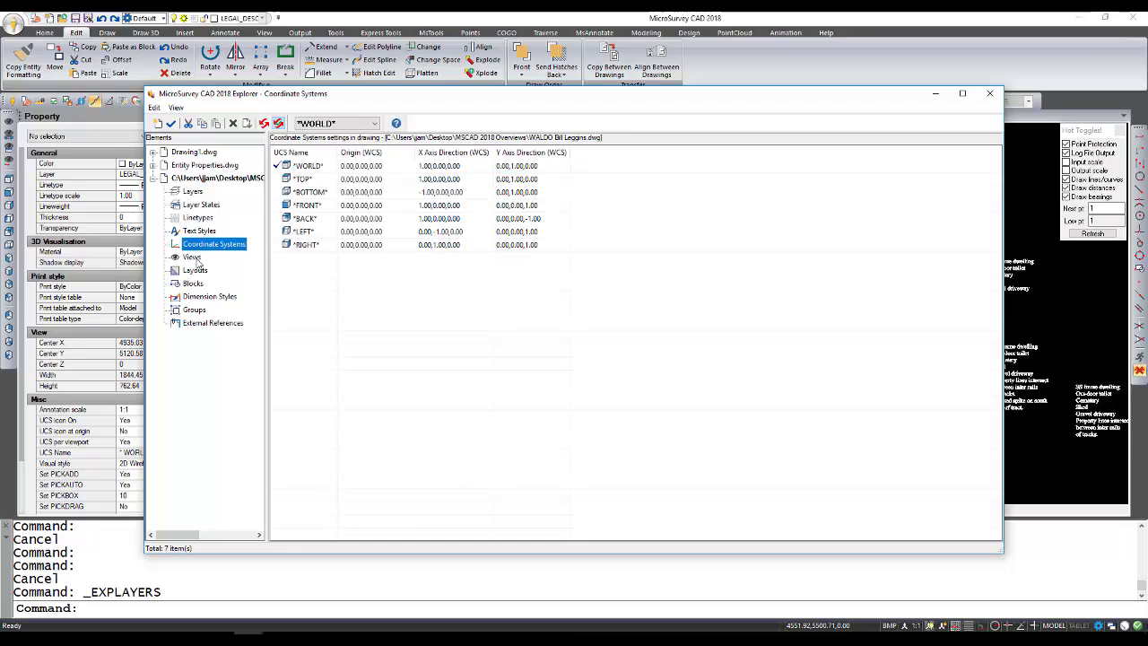
{"action": "left_click", "coordinate": [195, 258]}
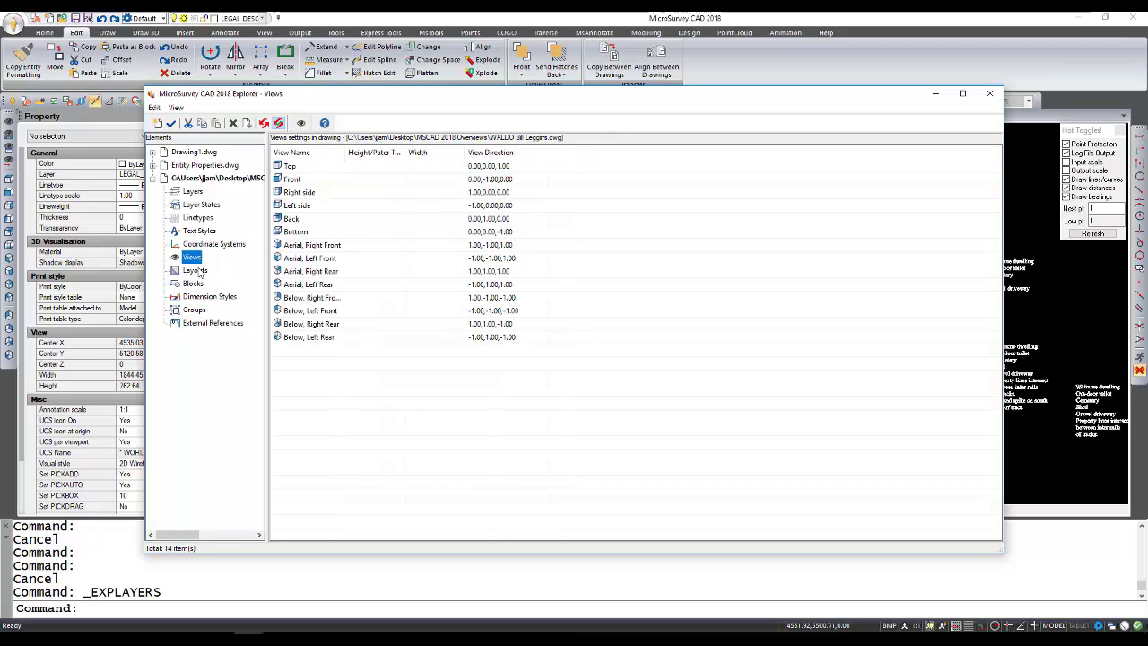
{"action": "left_click", "coordinate": [196, 271]}
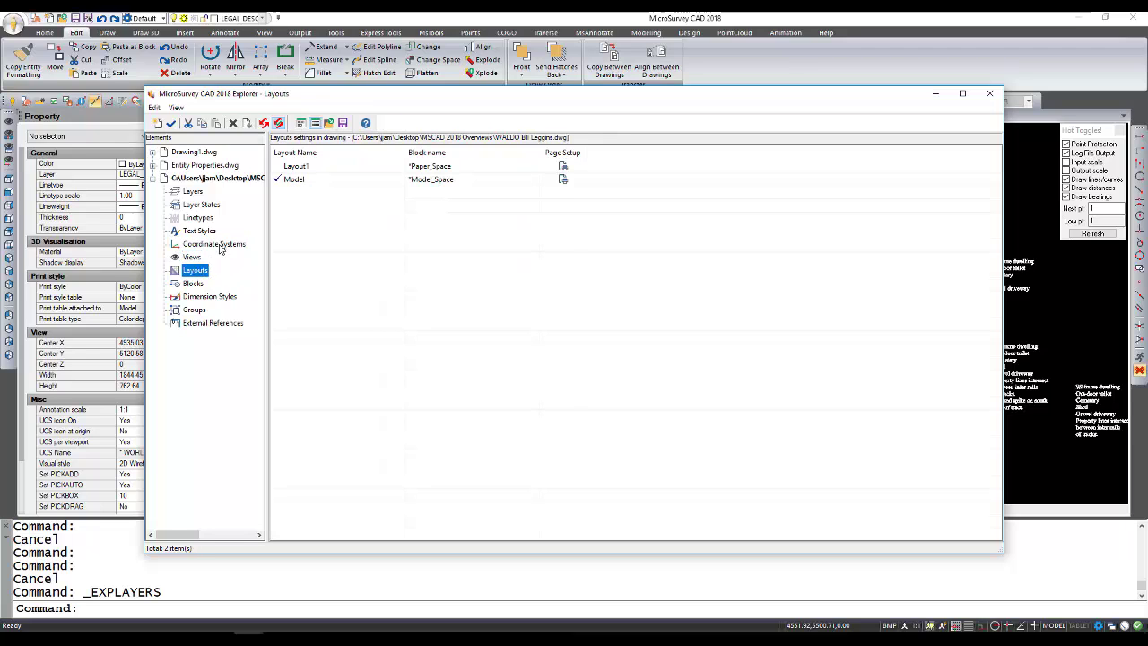
Step: Review the current drawing's blocks, dimension styles, groups and external references, finishing back on the blocks
{"action": "left_click", "coordinate": [193, 283]}
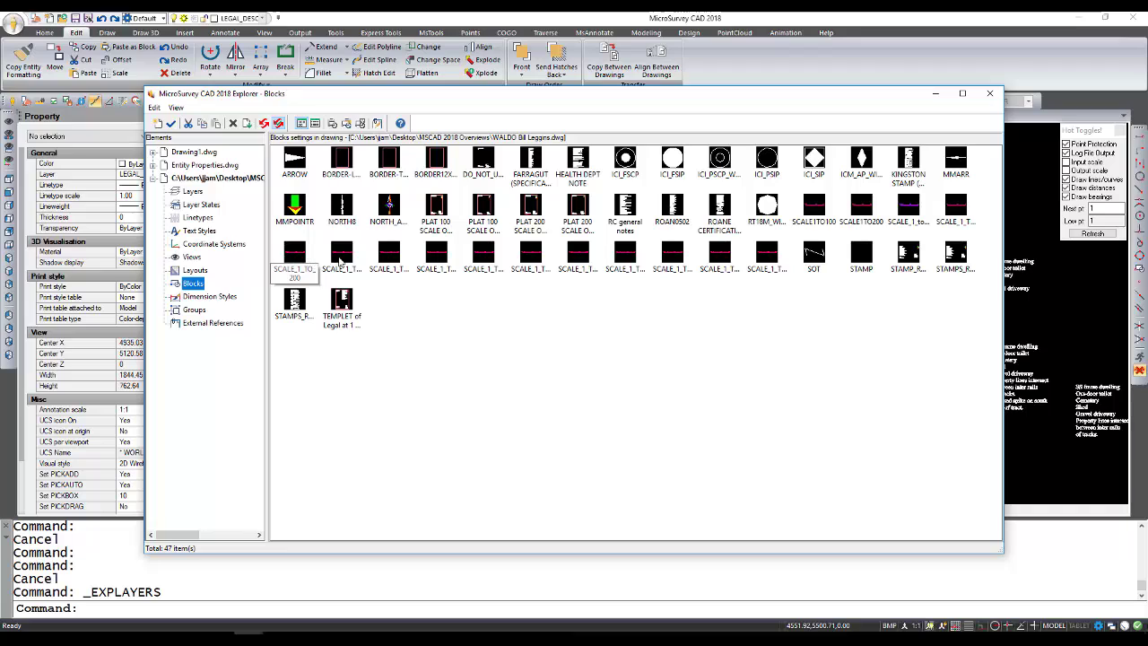
{"action": "left_click", "coordinate": [215, 297]}
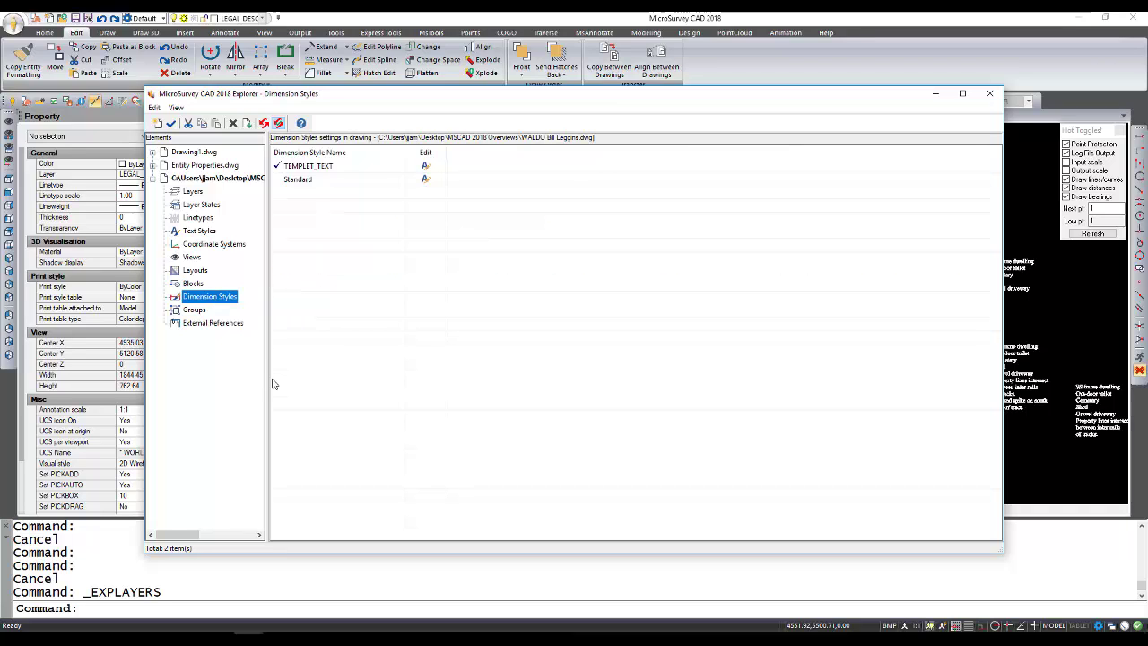
{"action": "left_click", "coordinate": [197, 310]}
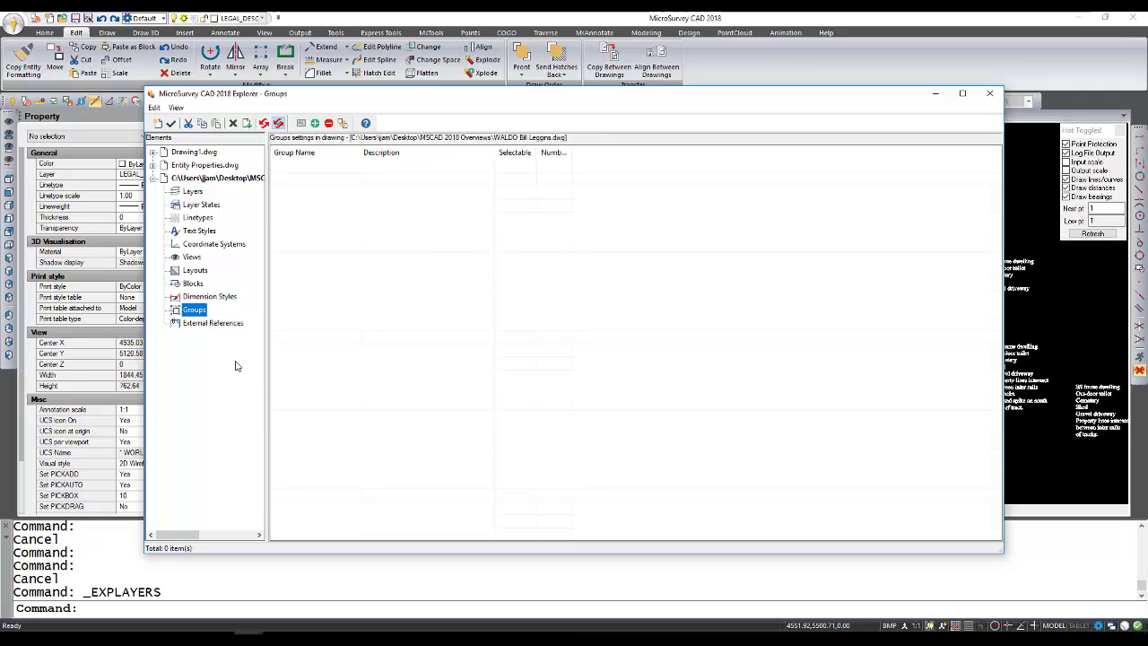
{"action": "left_click", "coordinate": [206, 325]}
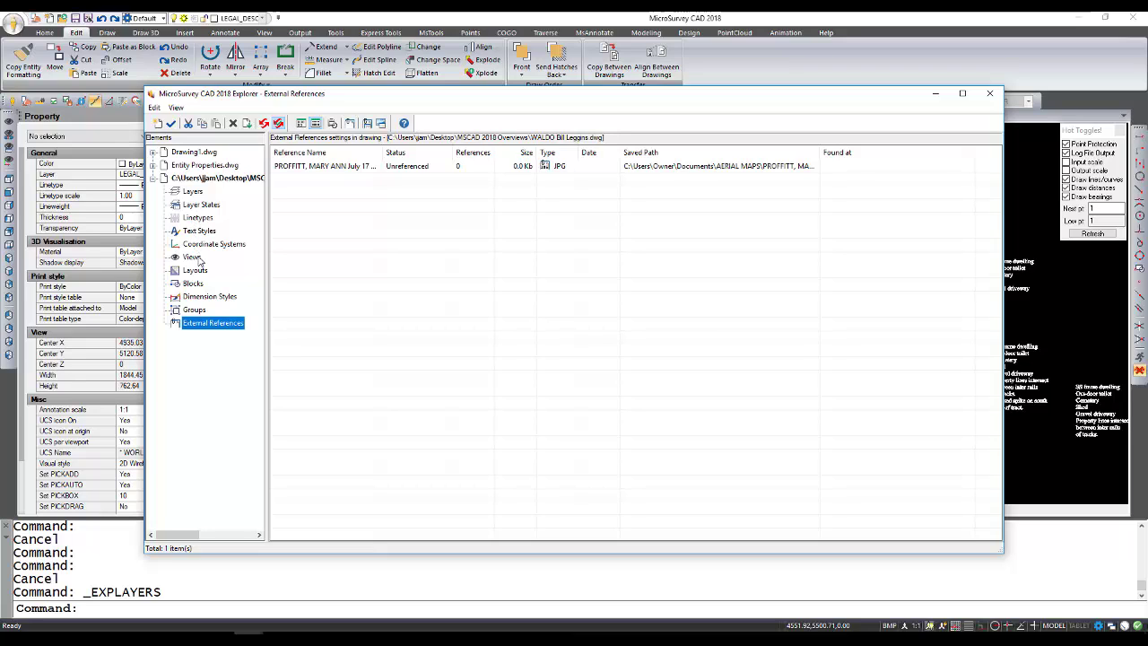
{"action": "left_click", "coordinate": [194, 284]}
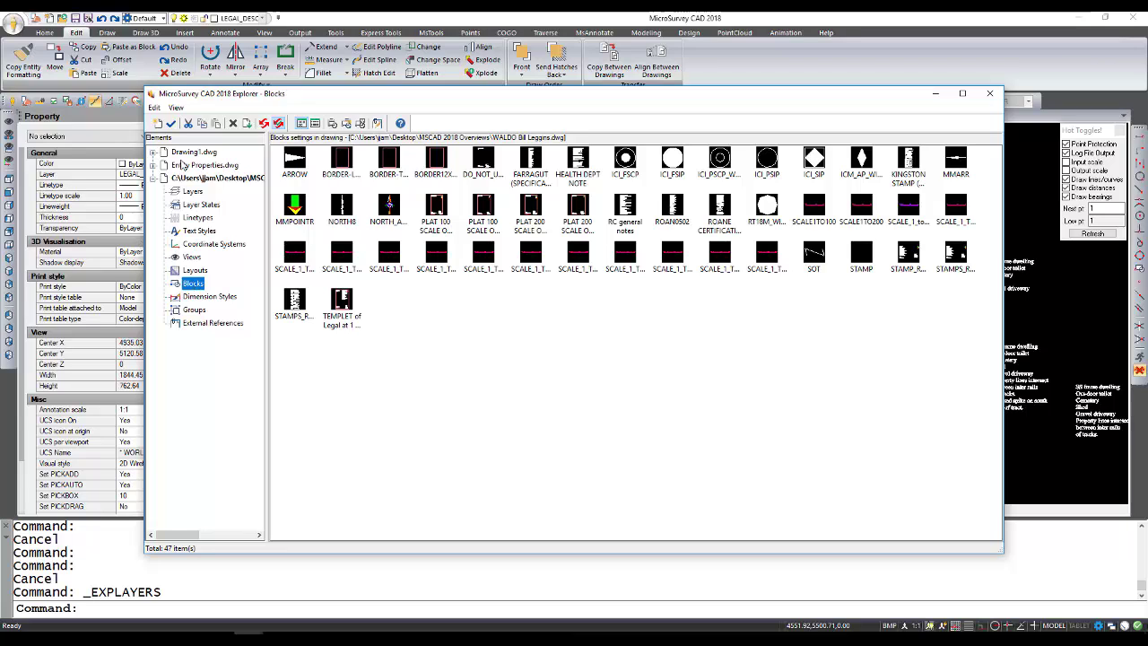
Step: Copy the TRACKS linetype from the current drawing and paste it into the linetypes of Entity Properties.dwg
{"action": "left_click", "coordinate": [152, 166]}
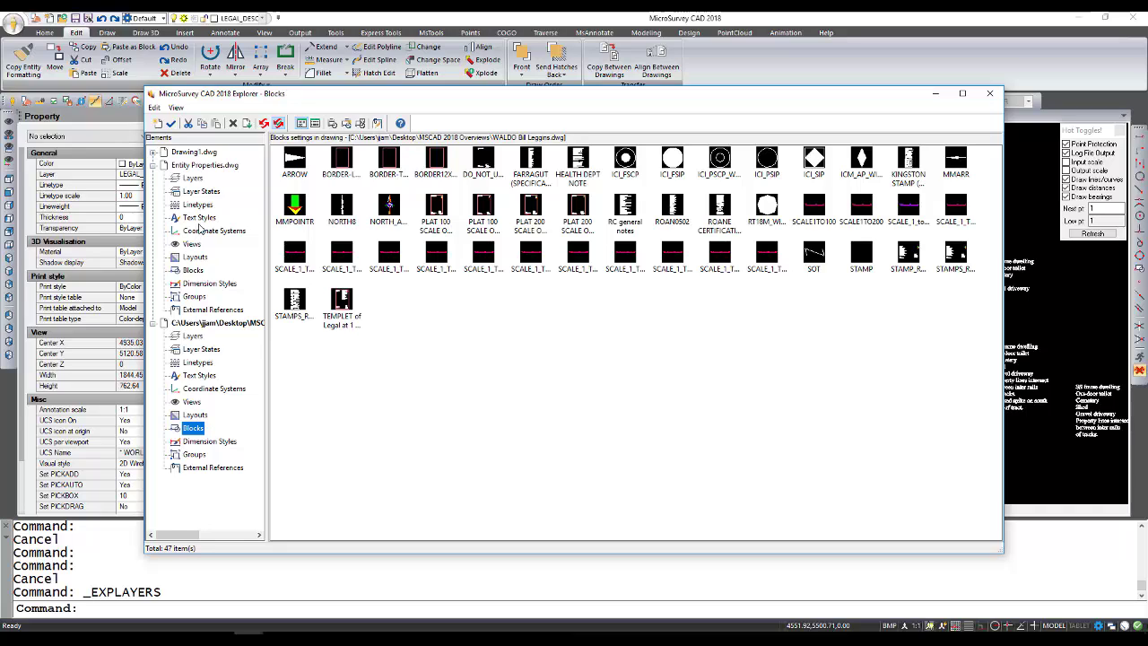
{"action": "left_click", "coordinate": [197, 363]}
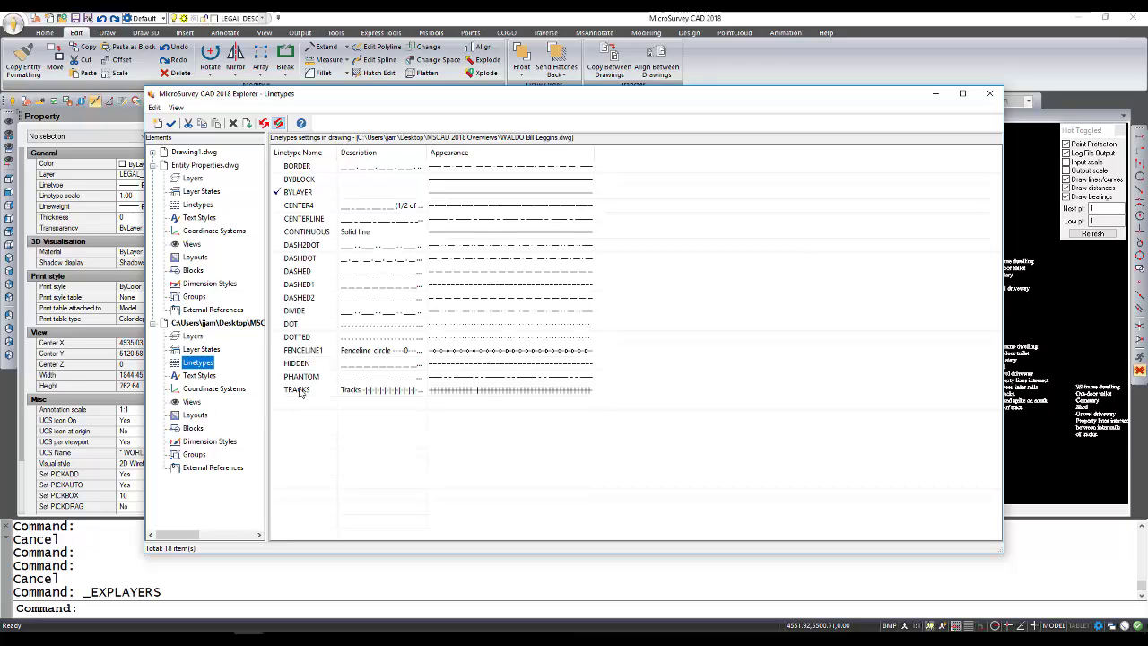
{"action": "right_click", "coordinate": [299, 391]}
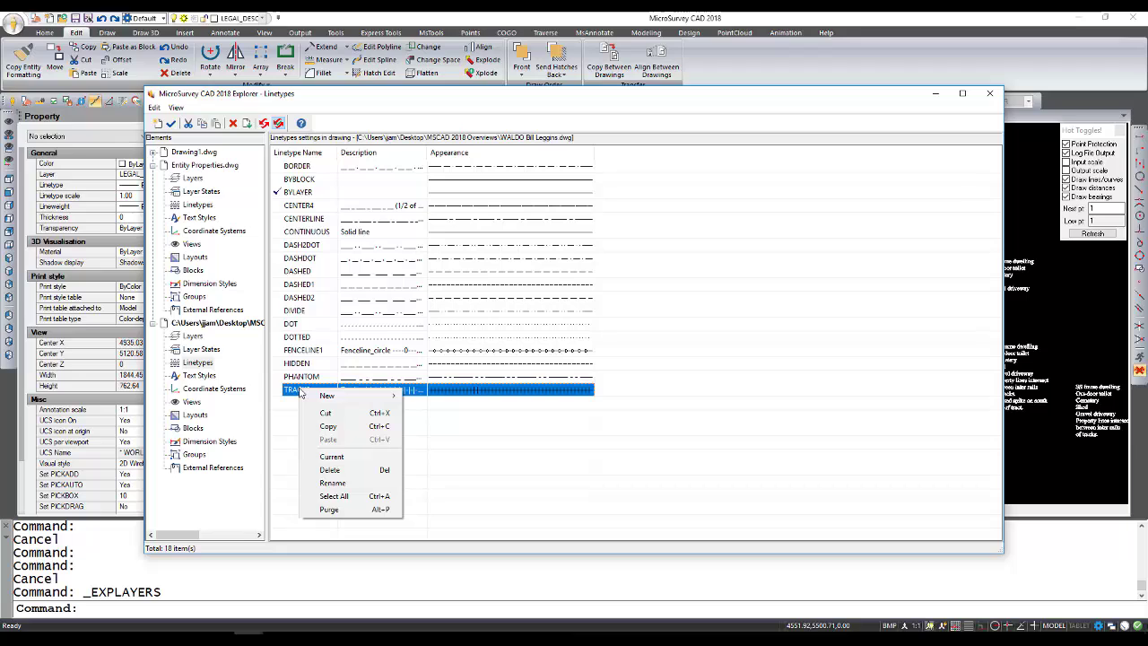
{"action": "left_click", "coordinate": [325, 426]}
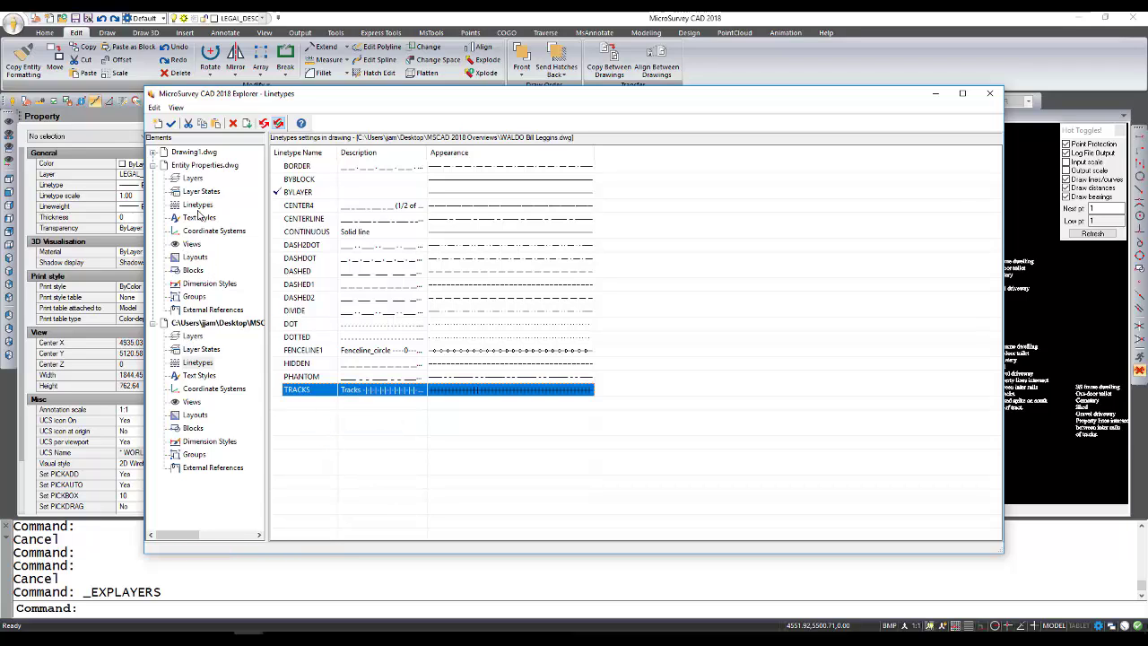
{"action": "left_click", "coordinate": [198, 205]}
{"action": "right_click", "coordinate": [665, 358]}
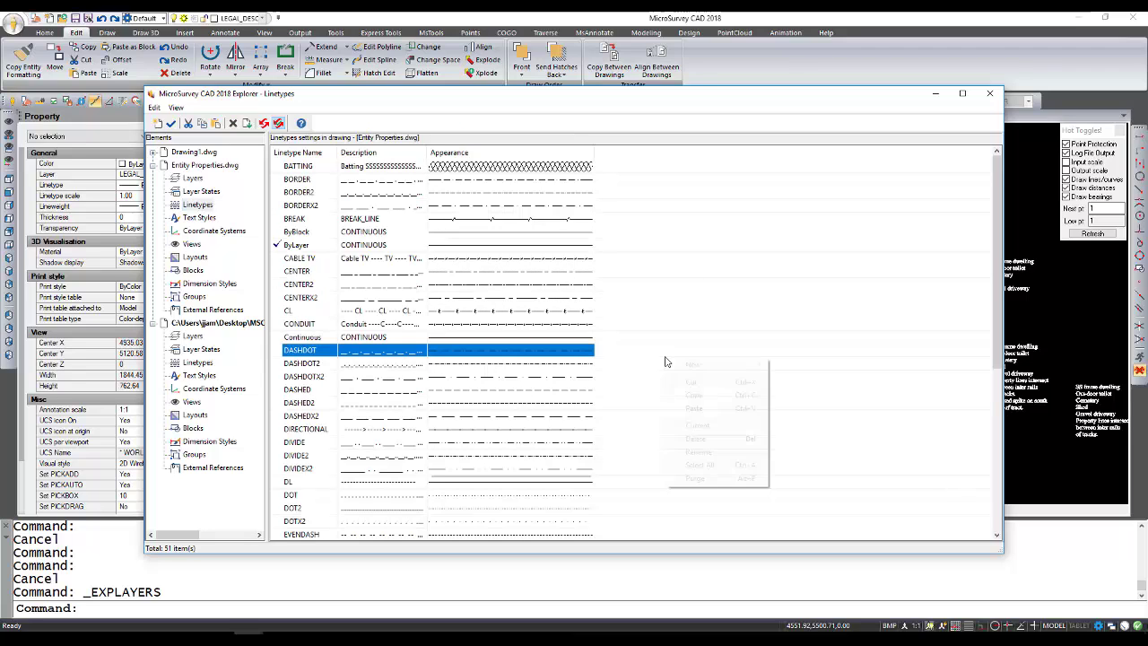
{"action": "left_click", "coordinate": [698, 407]}
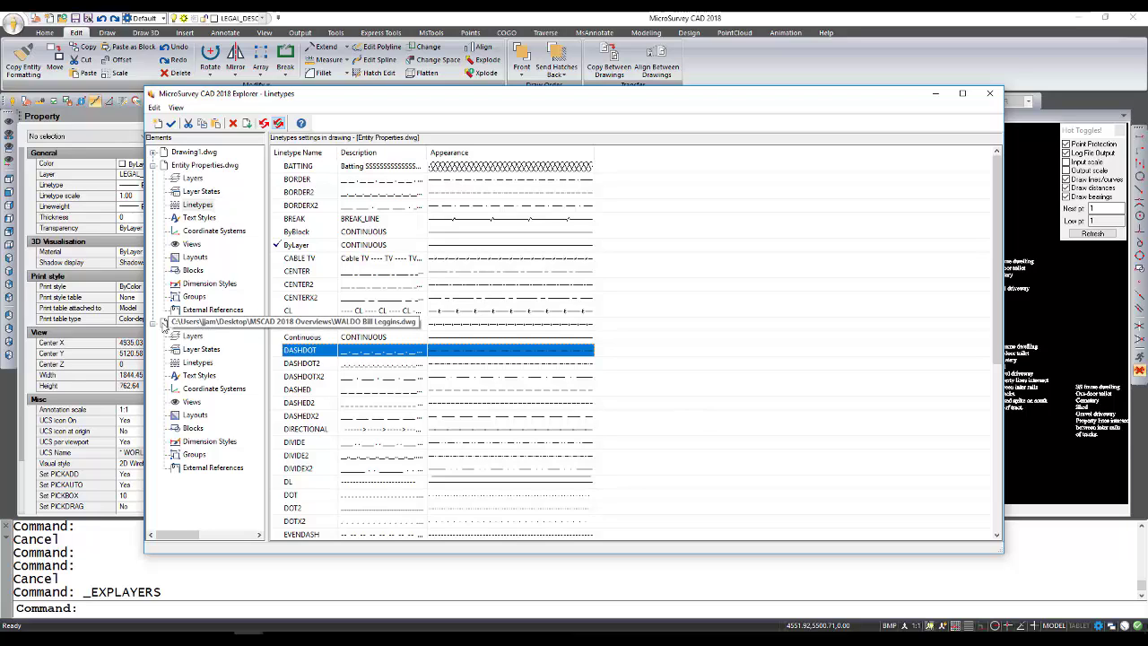
Step: Collapse the element trees of the current drawing and Entity Properties.dwg, and close the explorer
{"action": "left_click", "coordinate": [154, 323]}
{"action": "left_click", "coordinate": [154, 165]}
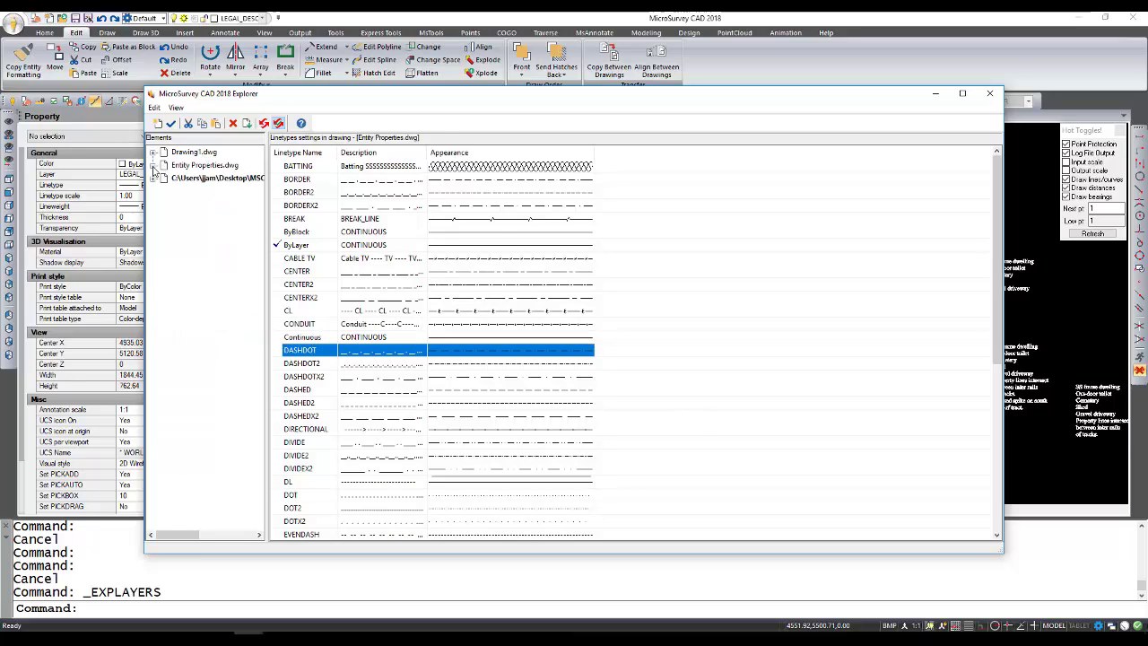
{"action": "left_click", "coordinate": [989, 93]}
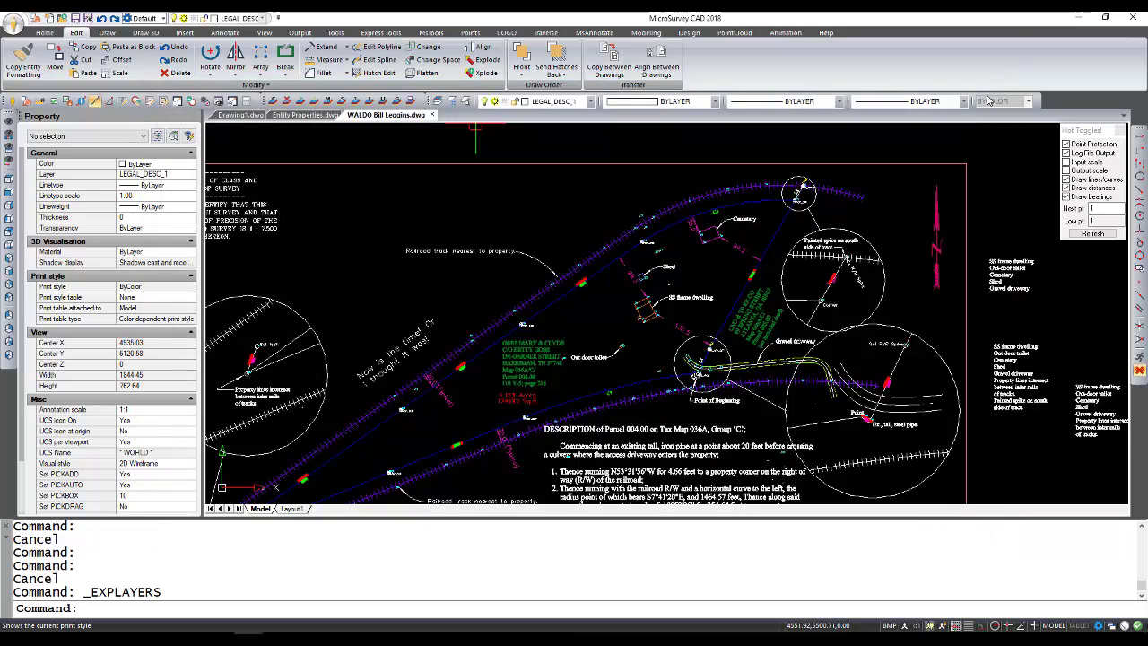